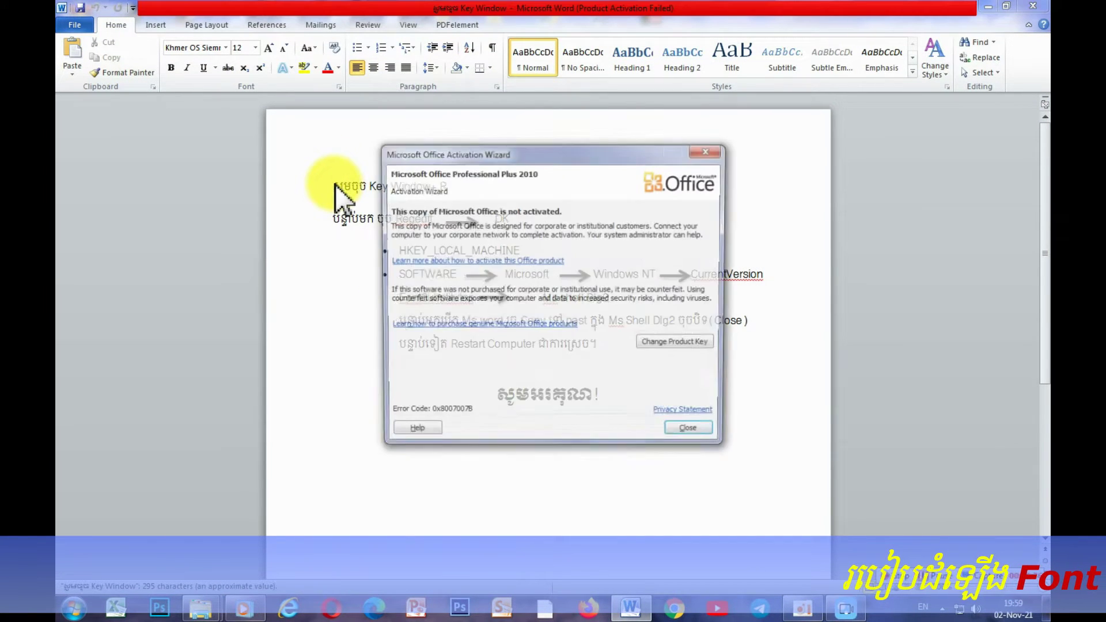
Step: Close the Office Activation Wizard and highlight the document's first instruction line for reading
left_click(709, 150)
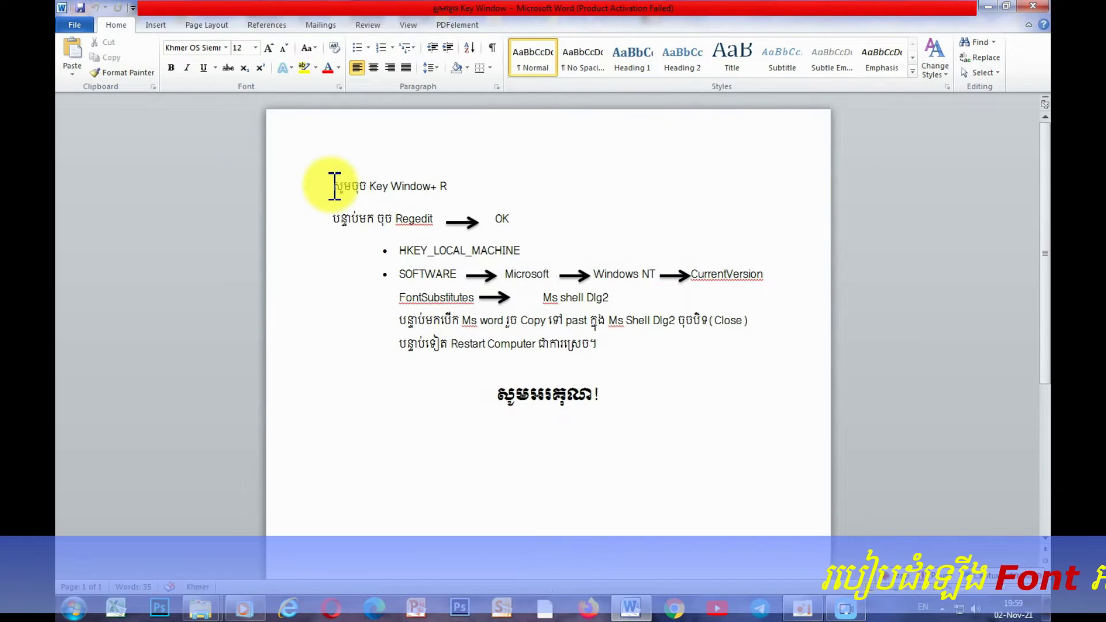
left_click_drag(334, 185, 496, 195)
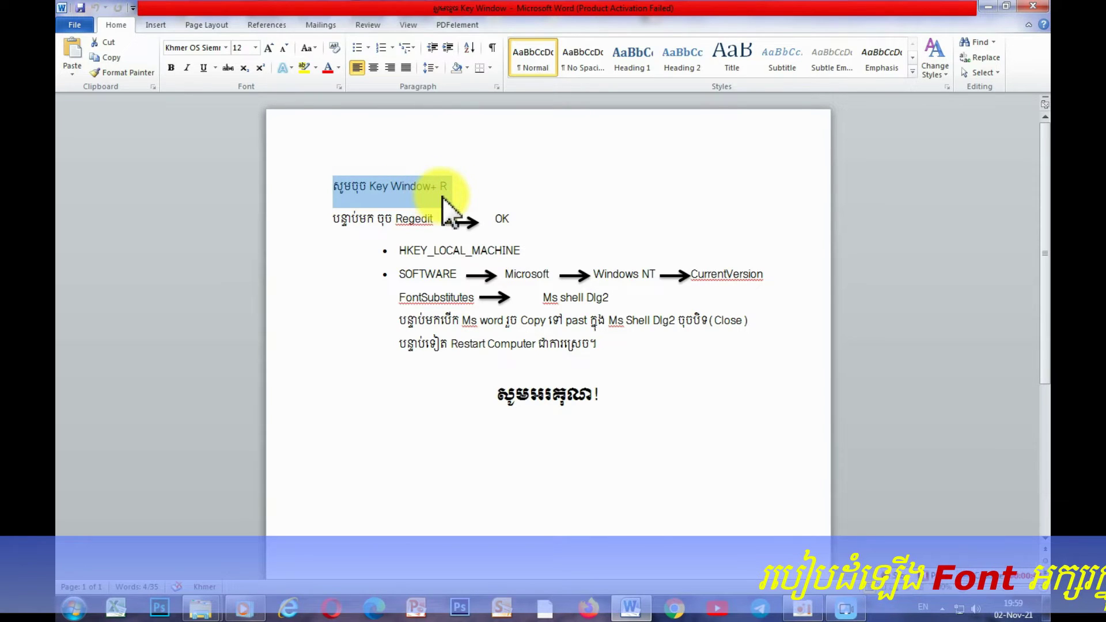
left_click(566, 188)
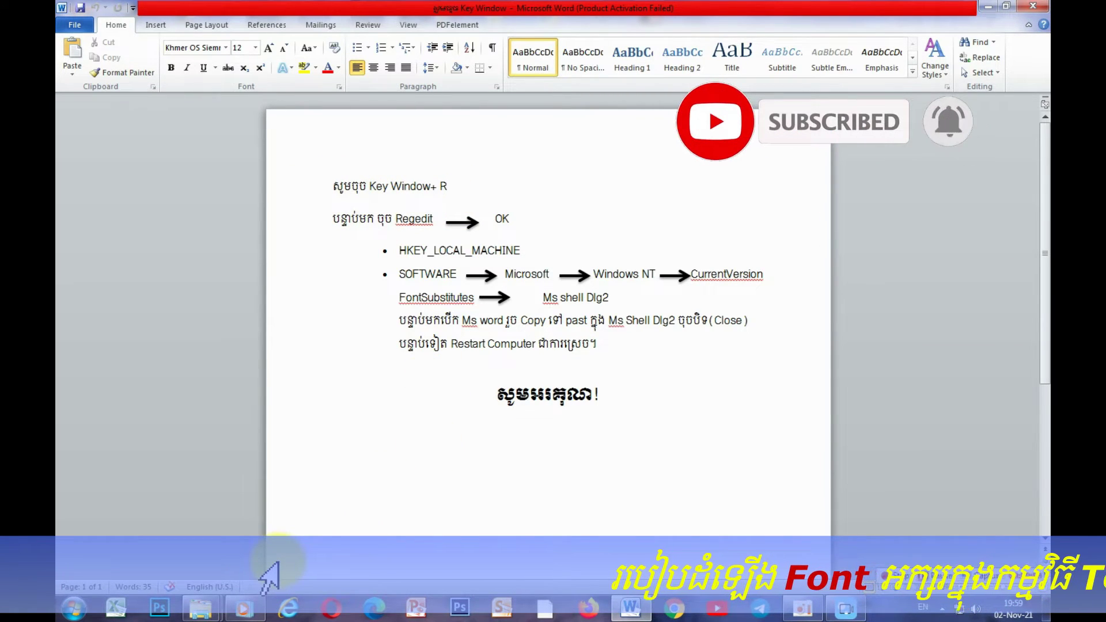
Step: Launch the Registry Editor by running regedit, and minimize the Word window behind it
key("super+r")
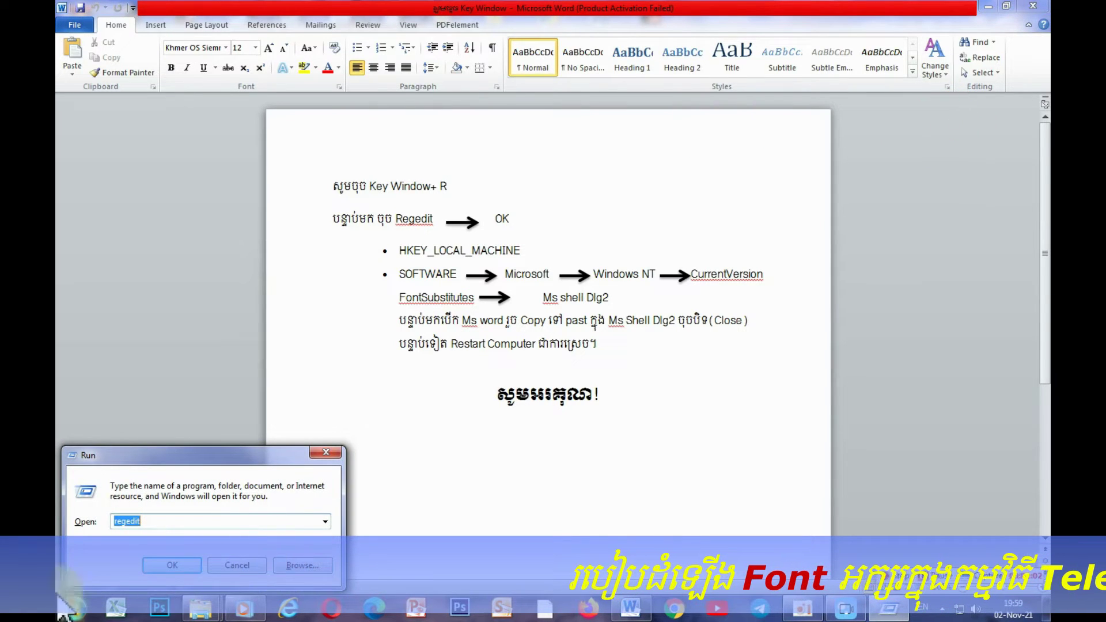
left_click(160, 521)
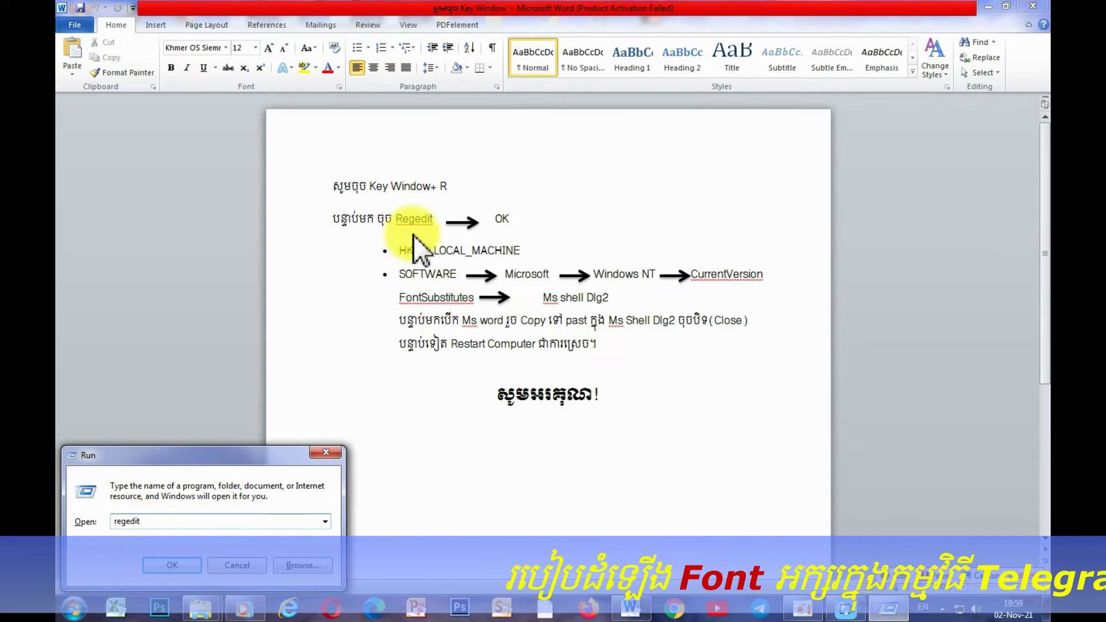
left_click(168, 567)
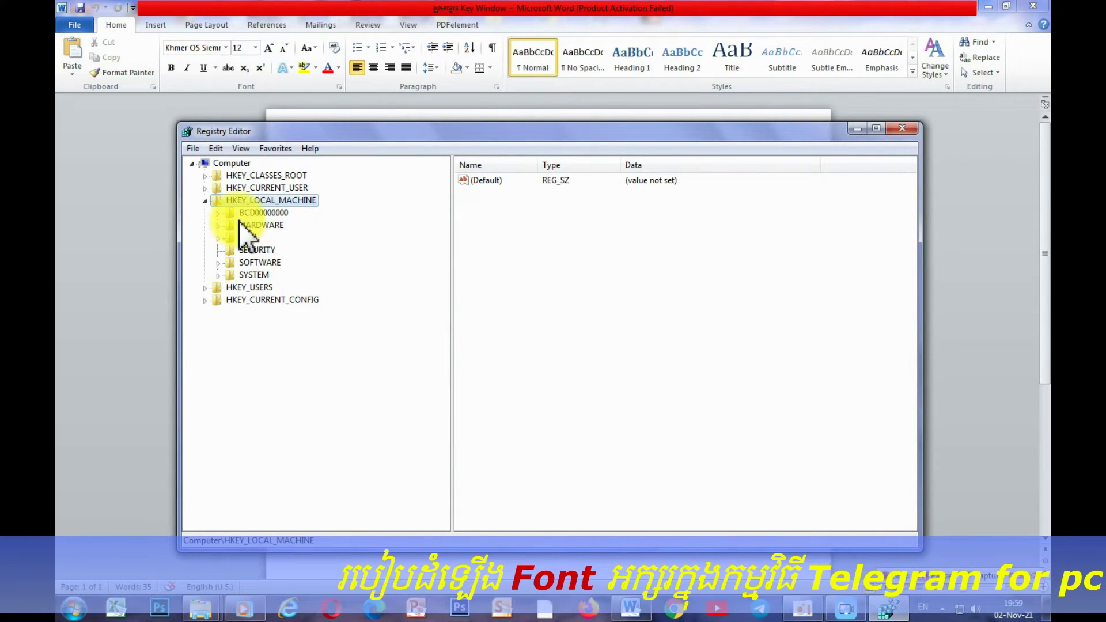
left_click(990, 8)
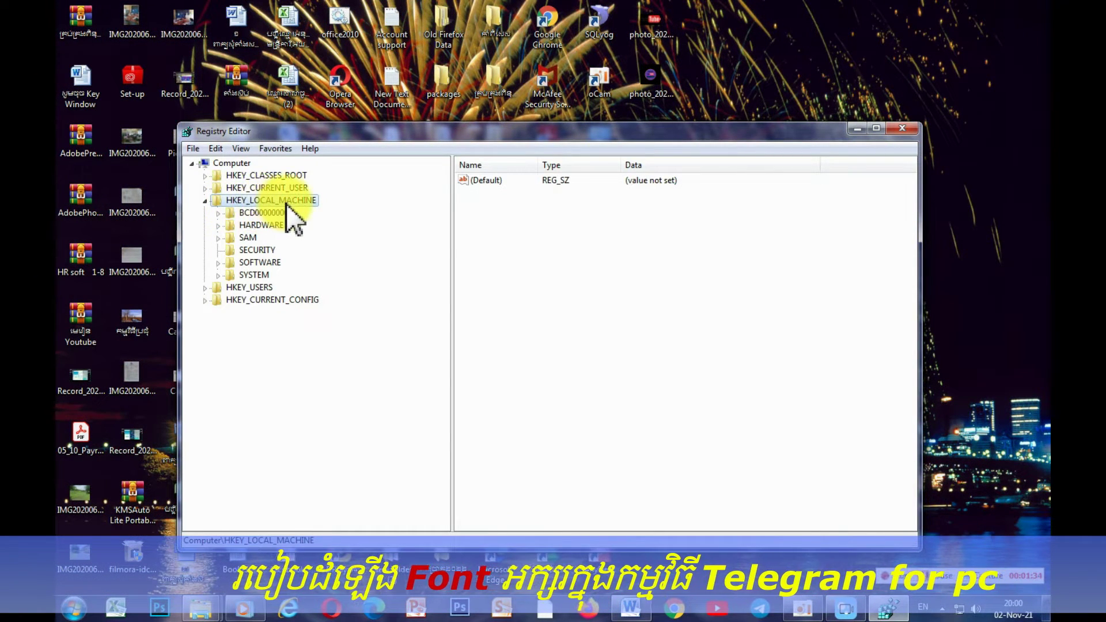
Step: Expand the registry tree through HKEY_LOCAL_MACHINE and SOFTWARE to the Microsoft key's subkeys
left_click(206, 200)
left_click(205, 201)
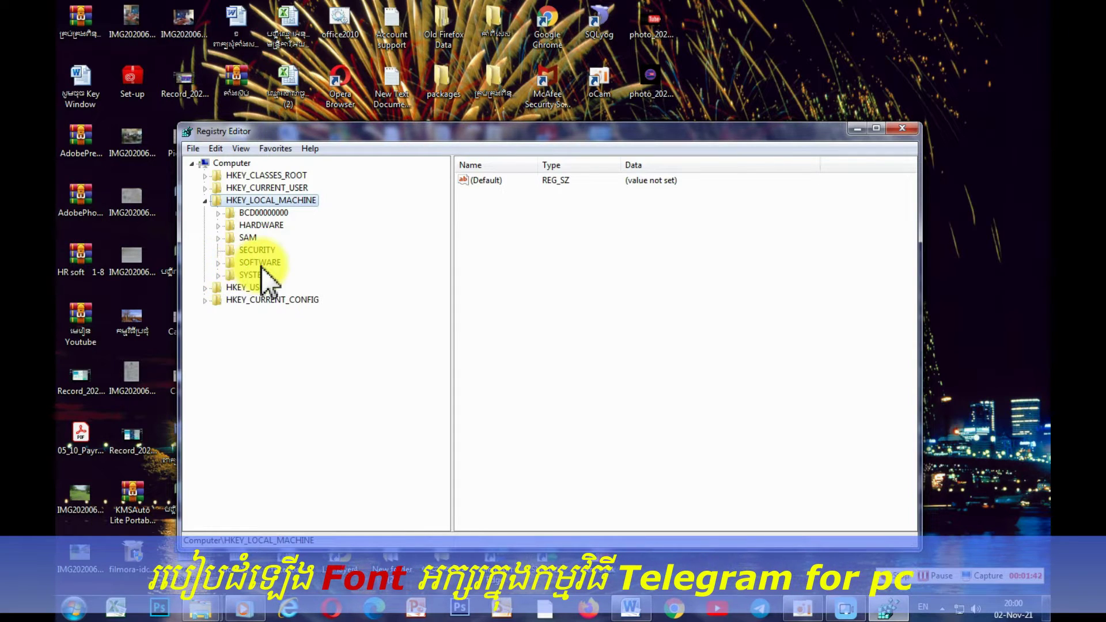
left_click(219, 263)
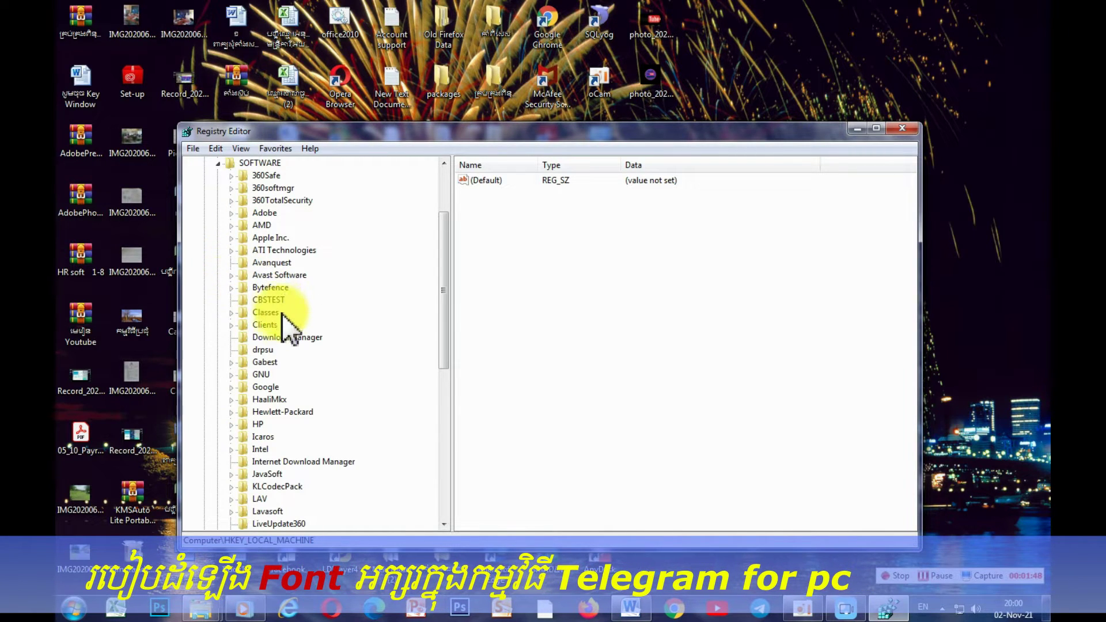
scroll(276, 340, "down", 6)
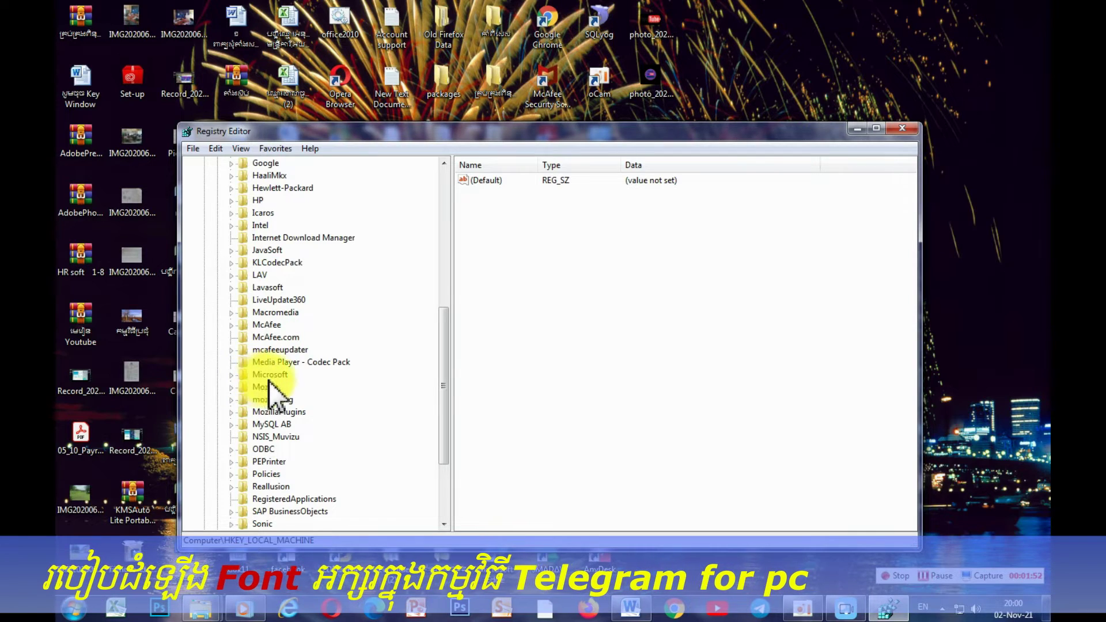
left_click(231, 375)
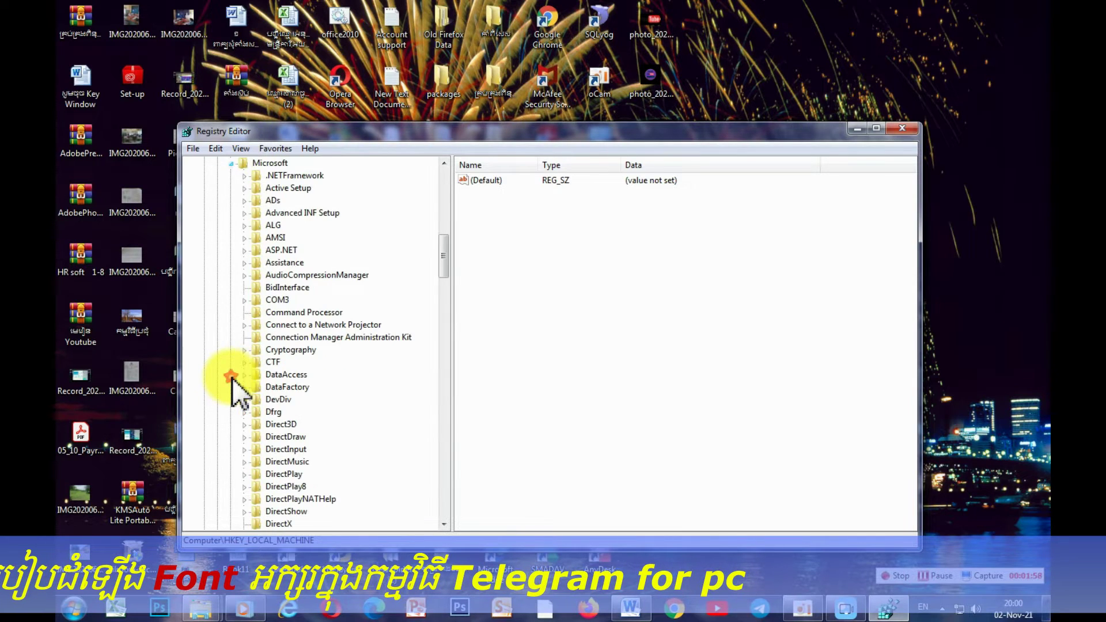
Step: Maximize the Registry Editor and open the FontSubstitutes key under Microsoft > Windows NT > CurrentVersion
scroll(280, 348, "down", 6)
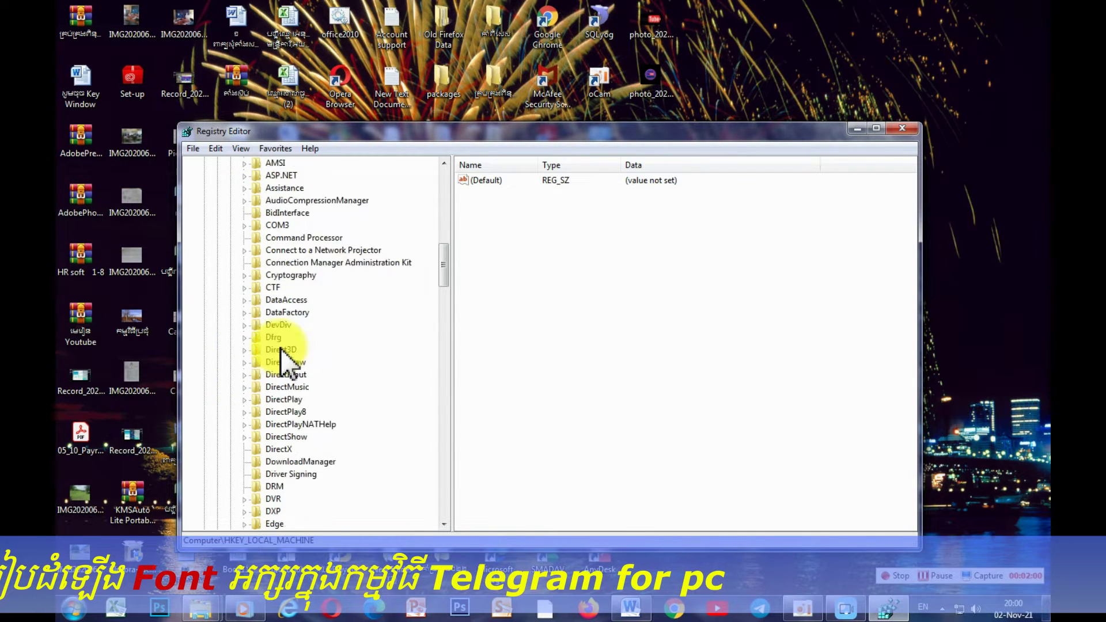
scroll(280, 348, "down", 20)
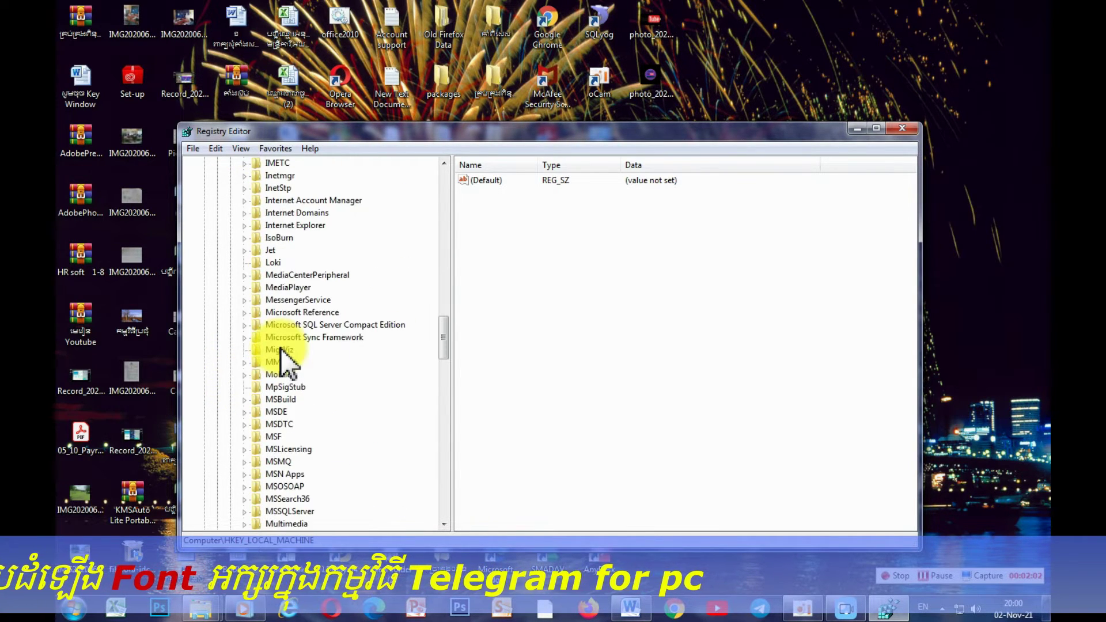
scroll(280, 347, "down", 16)
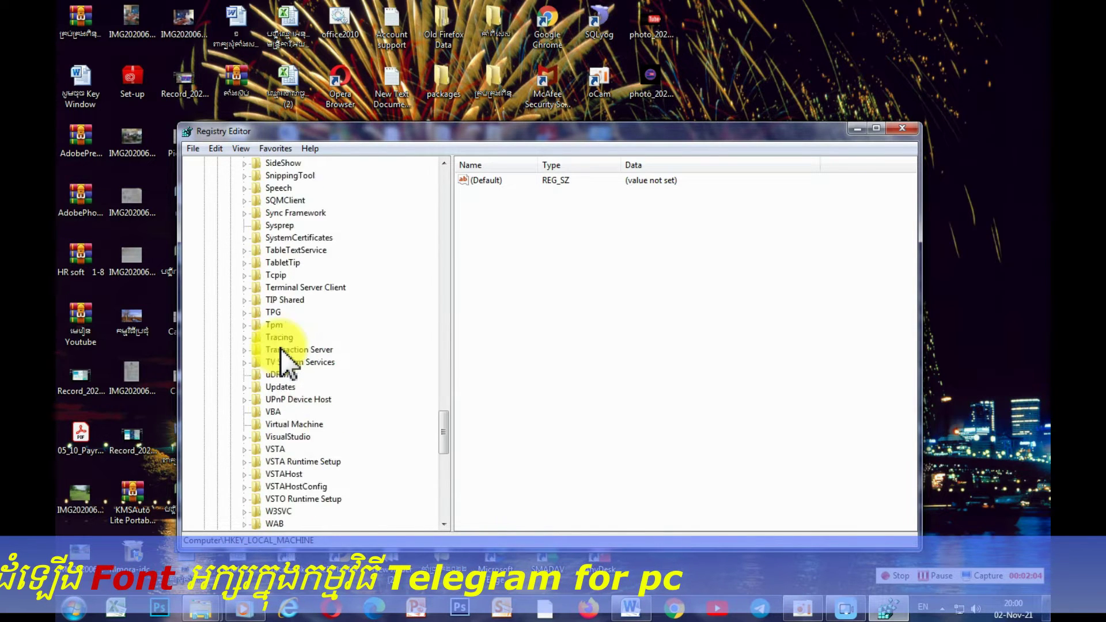
scroll(280, 348, "down", 3)
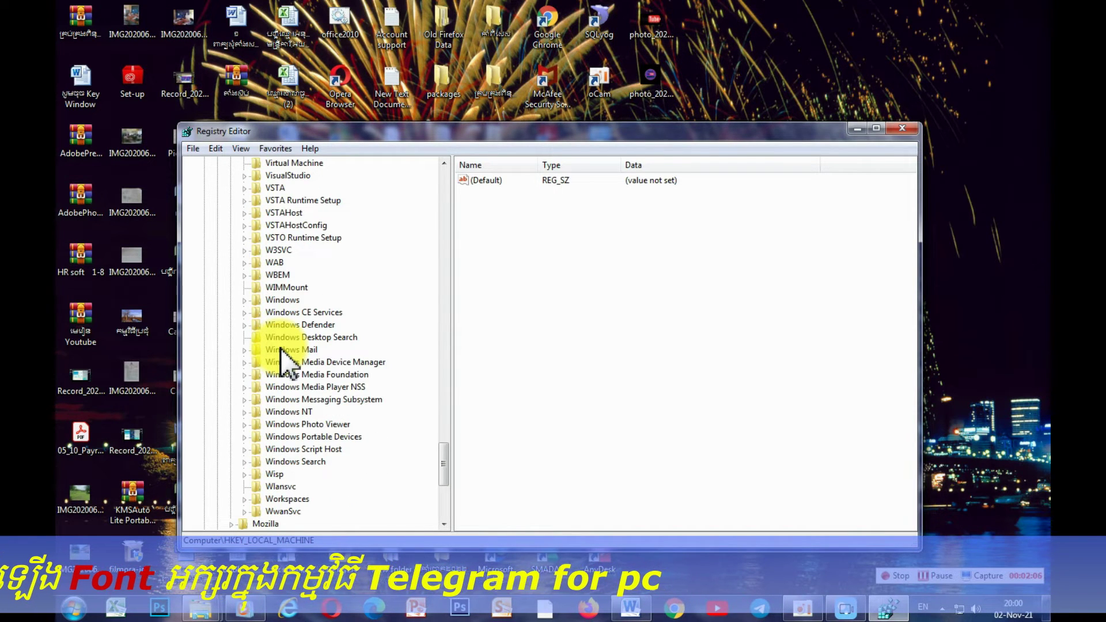
scroll(311, 418, "down", 1)
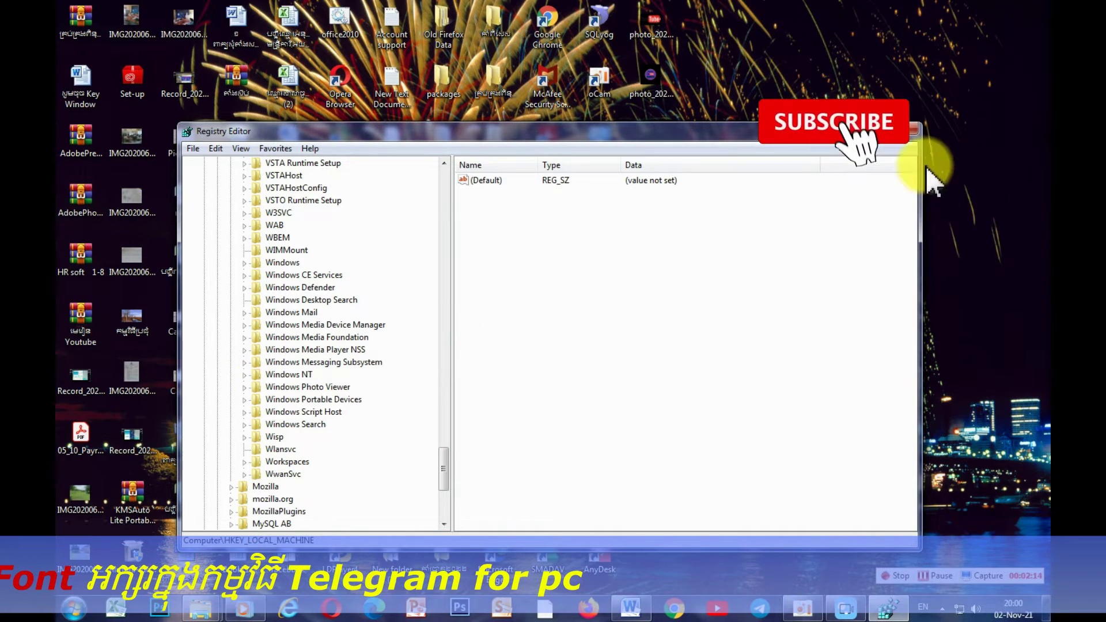
left_click(896, 131)
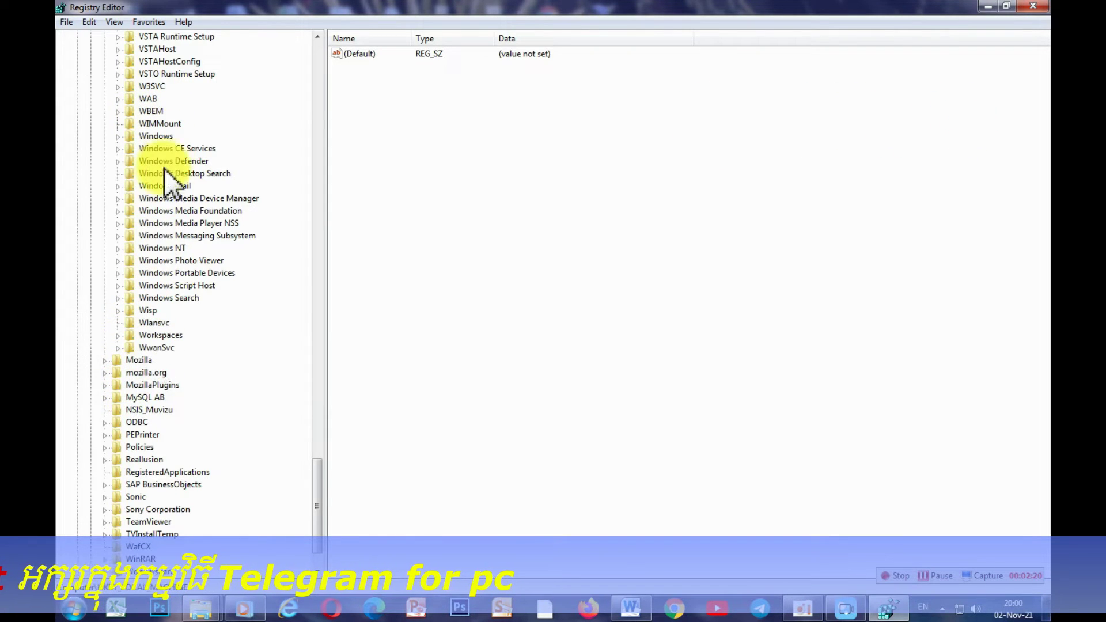
left_click(118, 248)
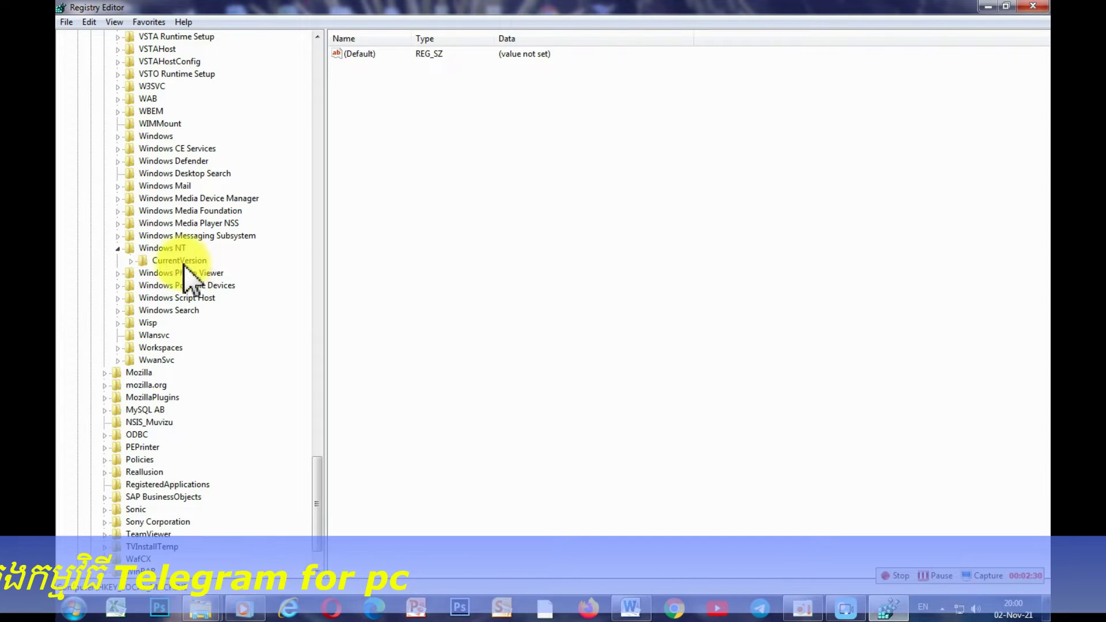
left_click(130, 265)
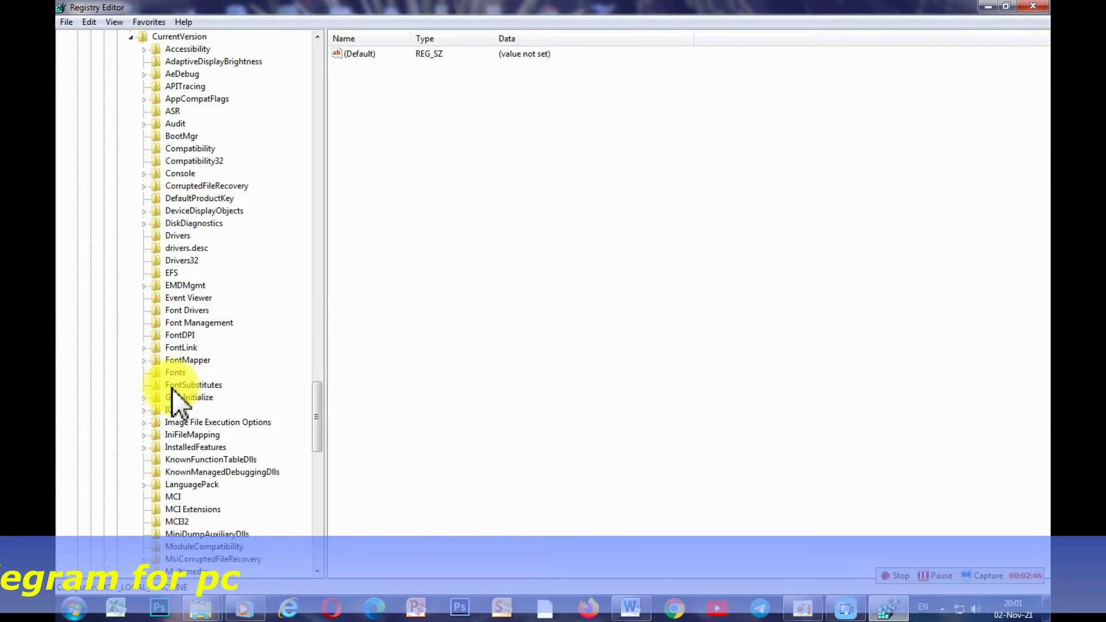
left_click(218, 386)
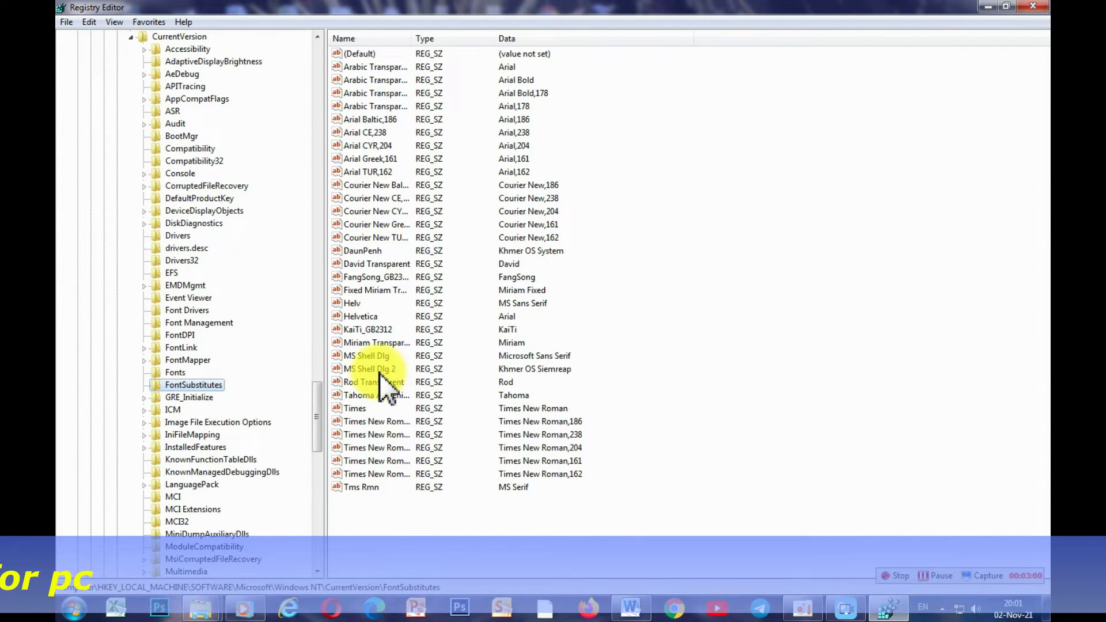
Step: Check the instructions in Word, and open the MS Shell Dlg 2 string in the Registry Editor for editing
left_click(633, 610)
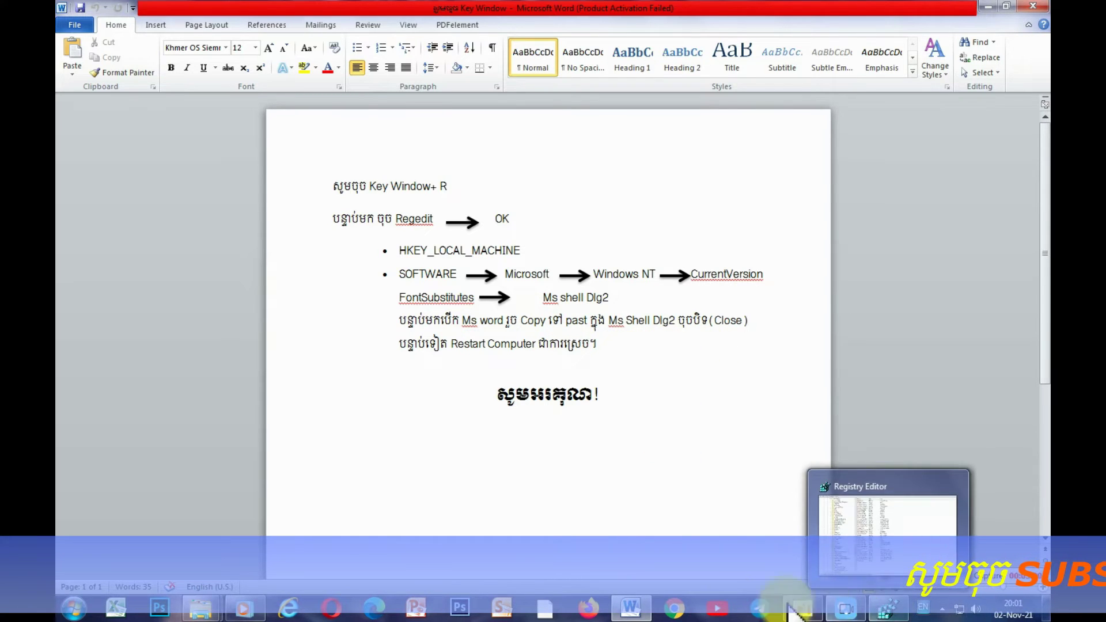
left_click(858, 536)
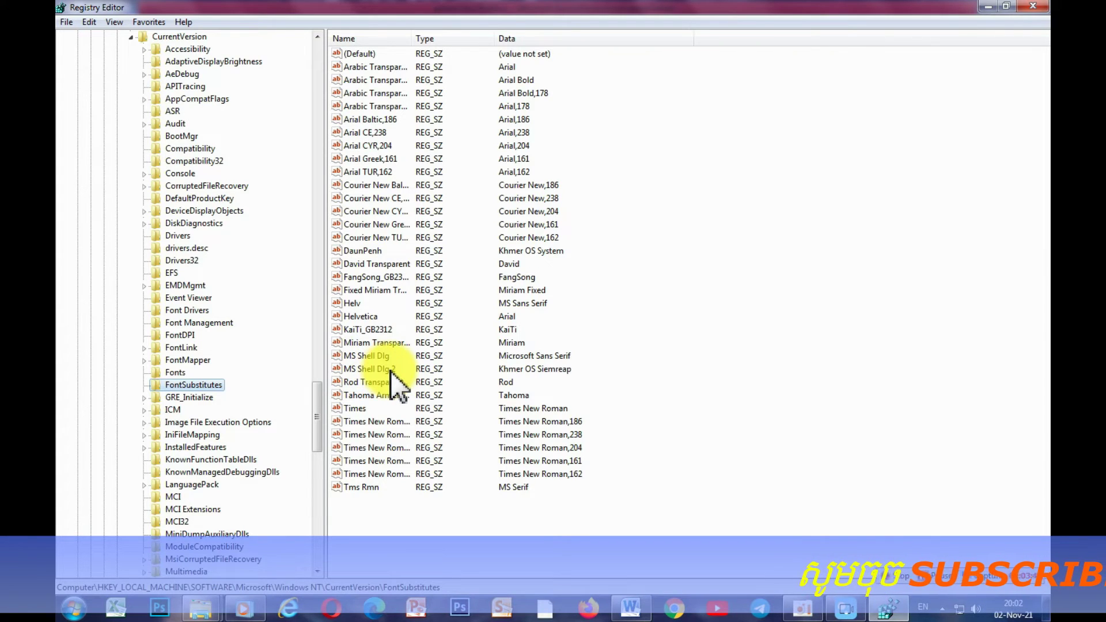
double_click(375, 370)
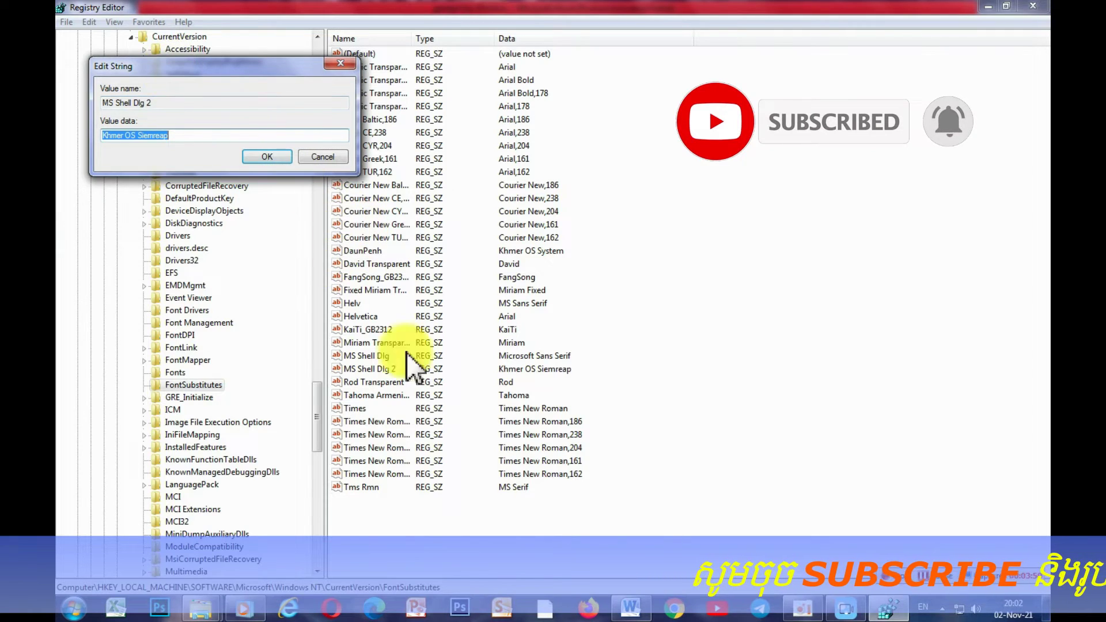
Step: Switch to Word and set the font at the insertion point to Khmer OS Content
left_click(631, 611)
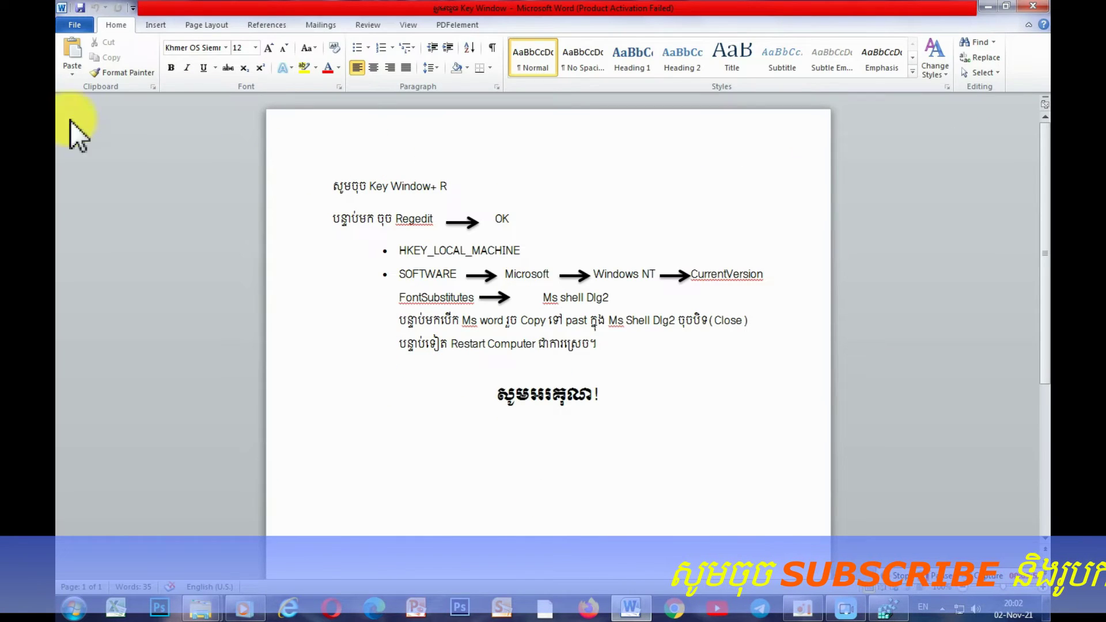
left_click(226, 48)
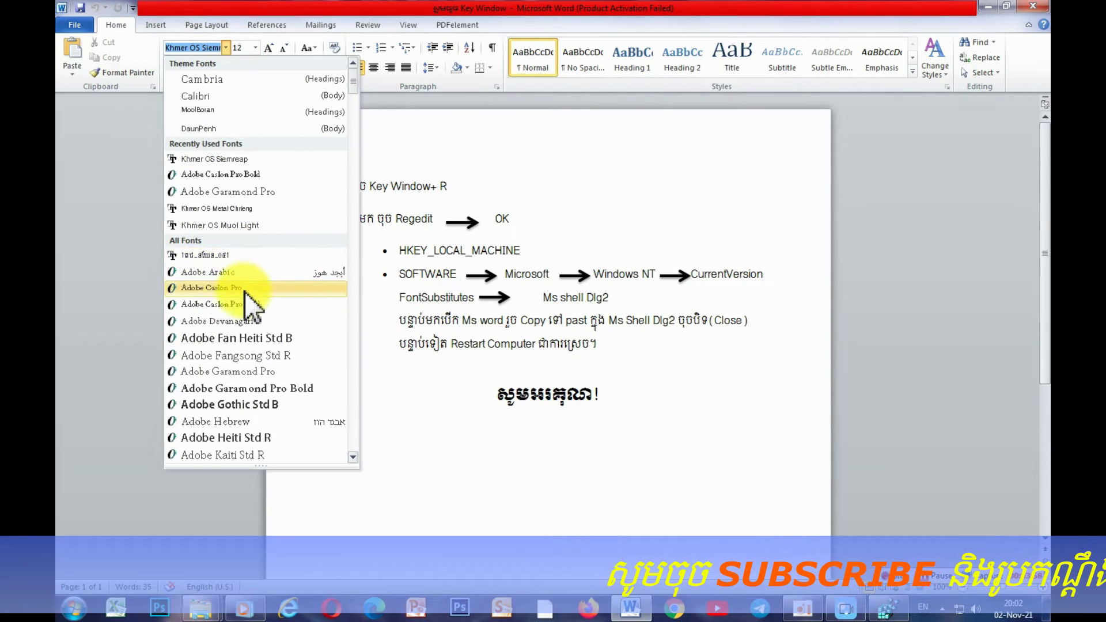
scroll(244, 292, "down", 7)
scroll(244, 292, "down", 15)
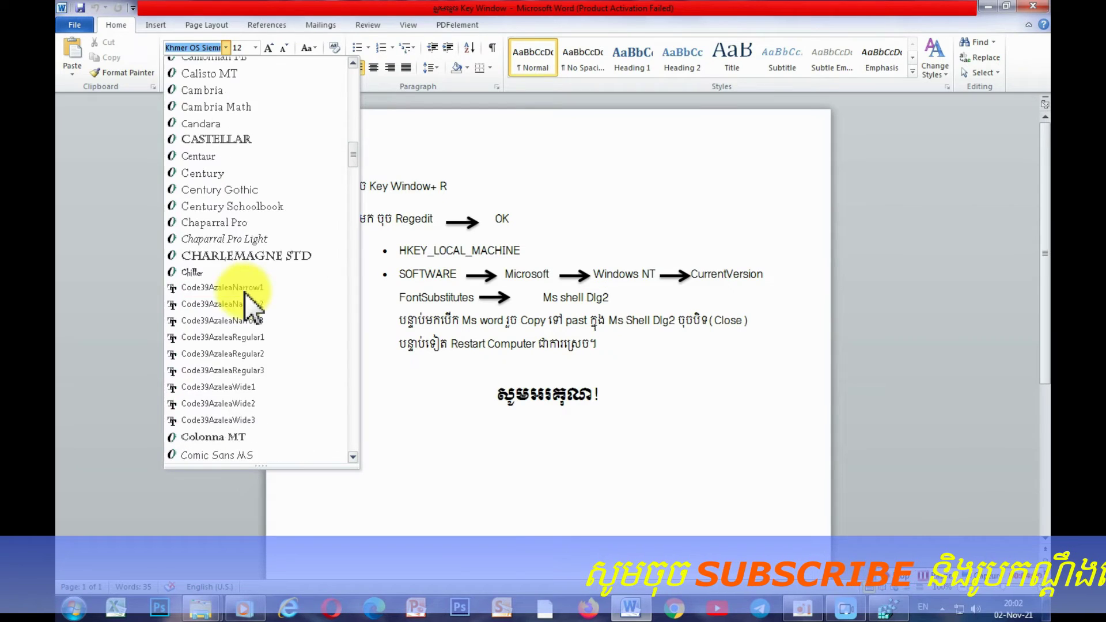
scroll(240, 339, "down", 20)
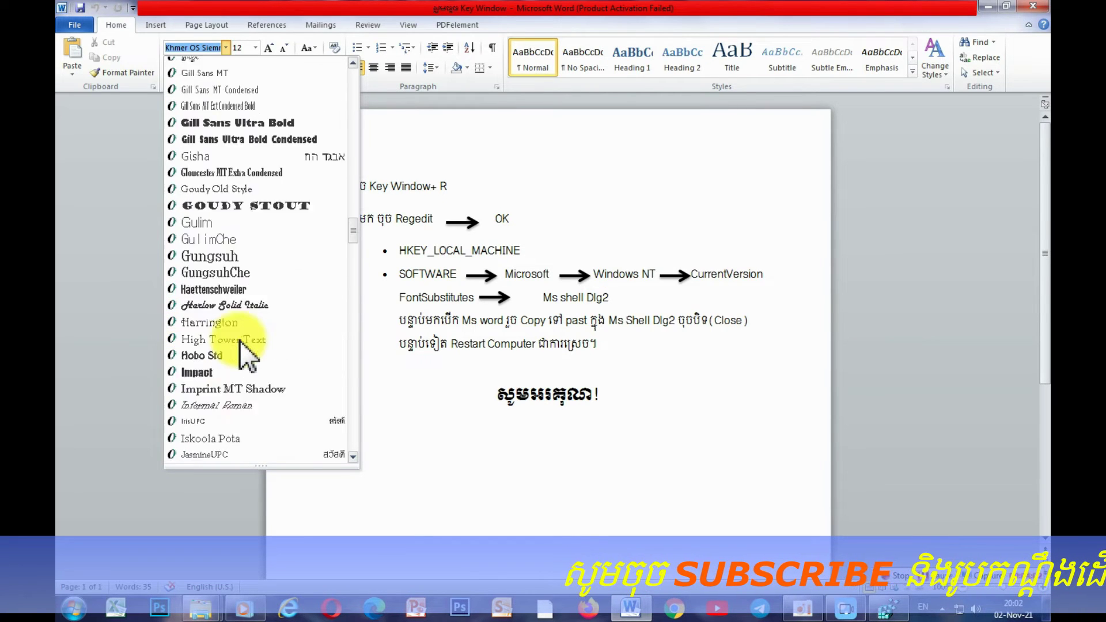
scroll(240, 340, "down", 1)
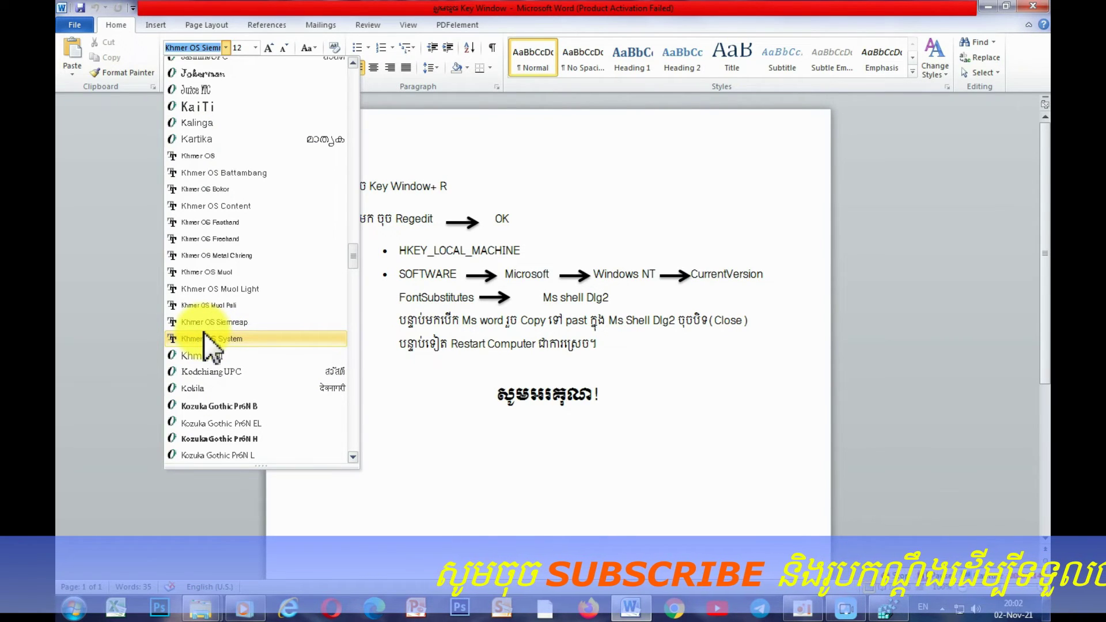
left_click(227, 208)
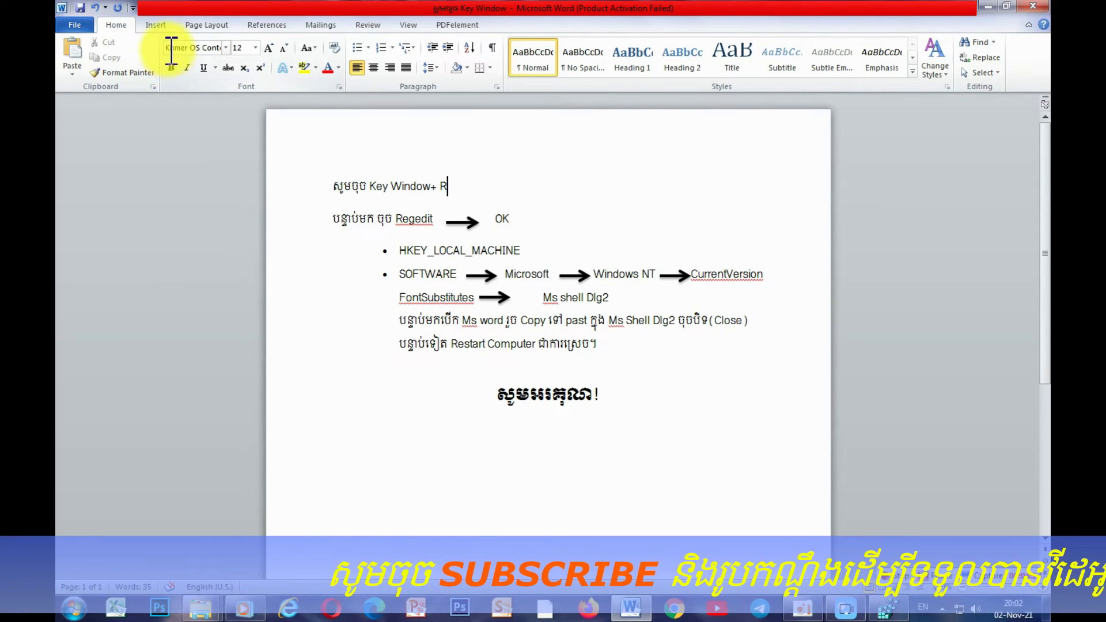
Step: Copy the font name Khmer OS Content from Word's current font setting
left_click(192, 50)
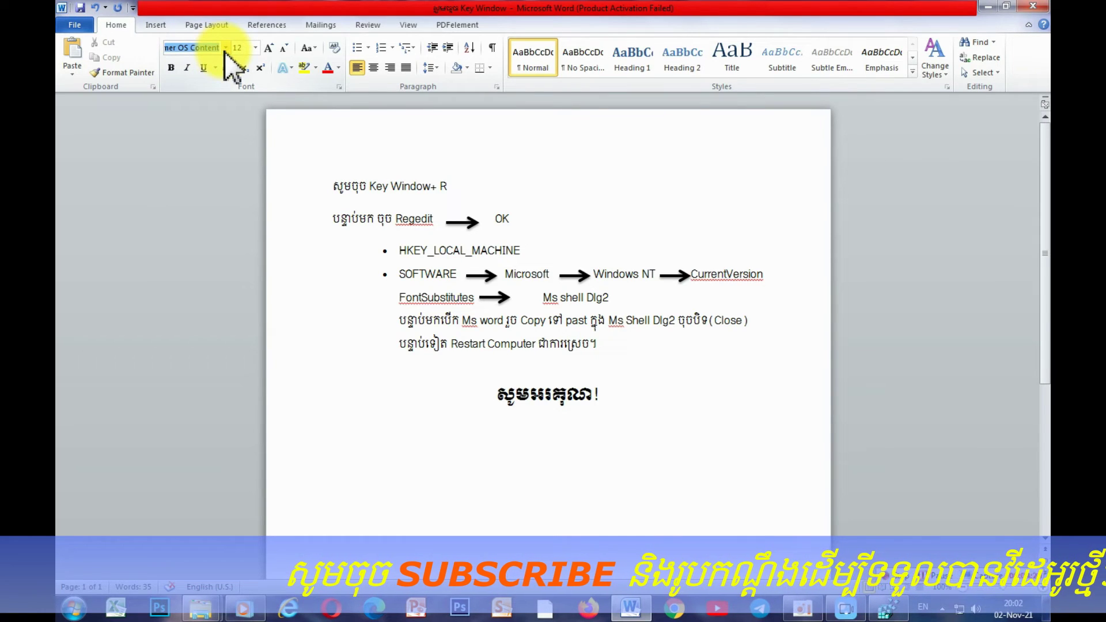
left_click_drag(218, 48, 185, 55)
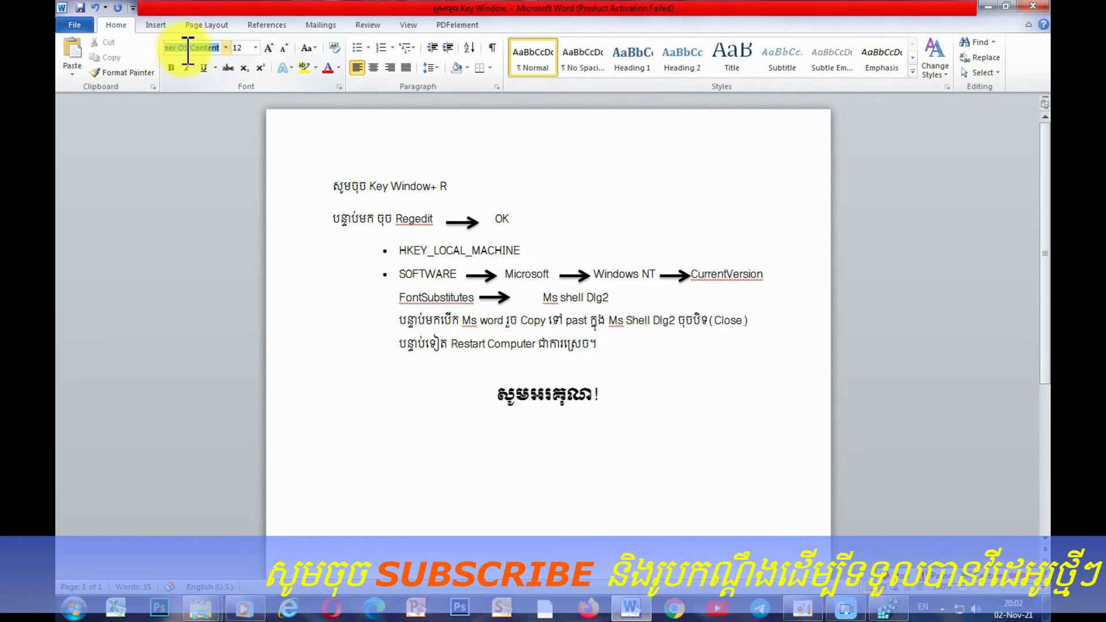
right_click(198, 49)
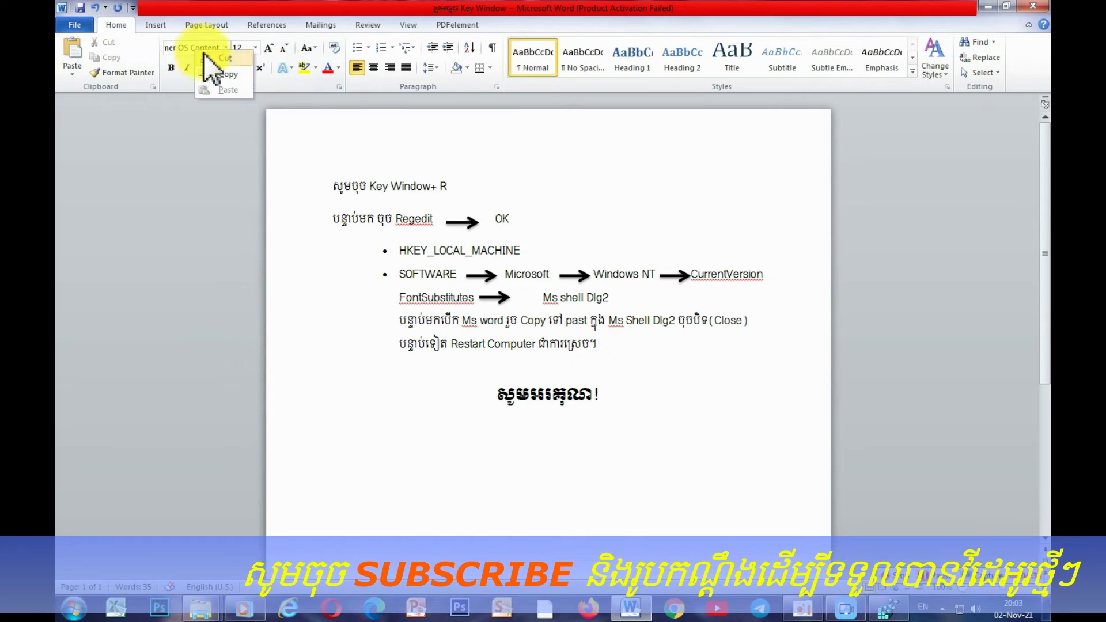
left_click(225, 75)
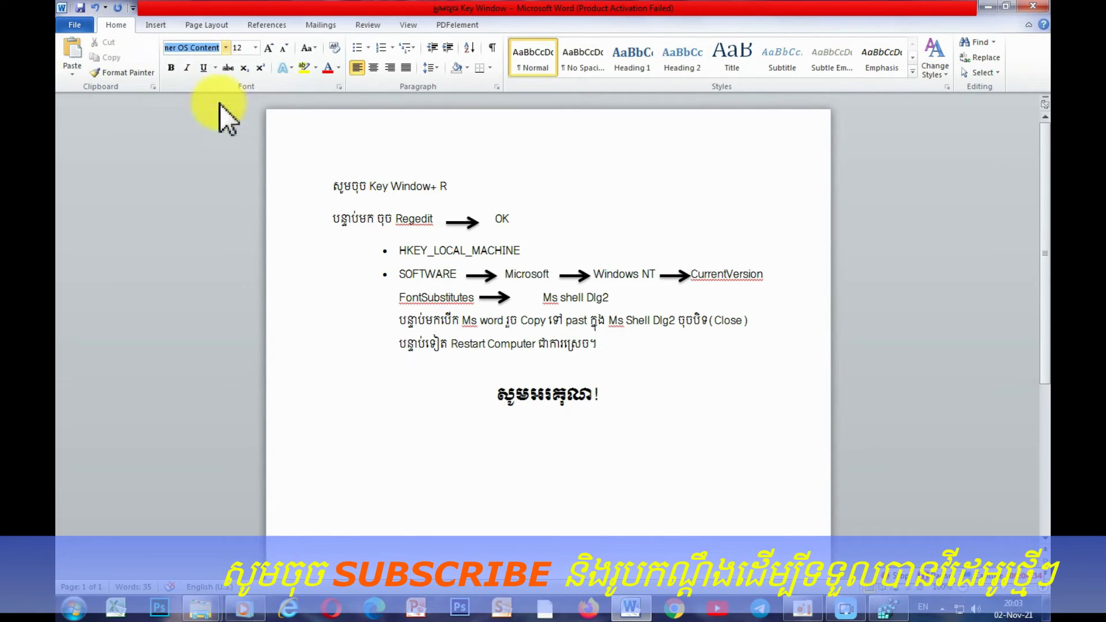